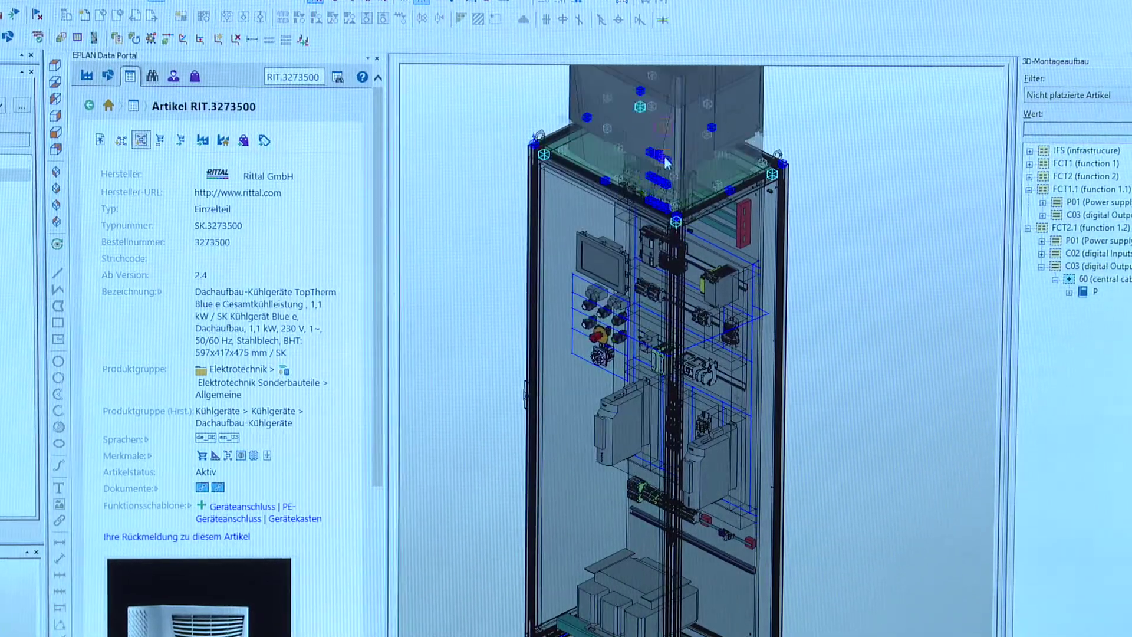
# Step: Set the cooling unit on the cabinet roof and open terminal block PXC.3209510's Data Portal details
pyautogui.click(664, 158)
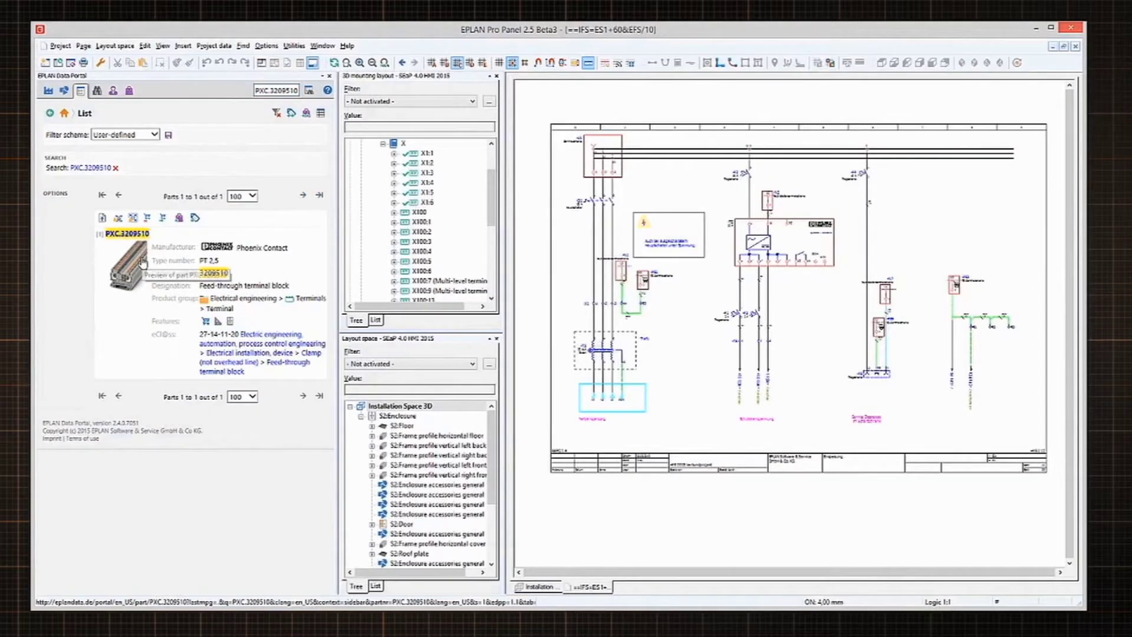
pyautogui.click(142, 263)
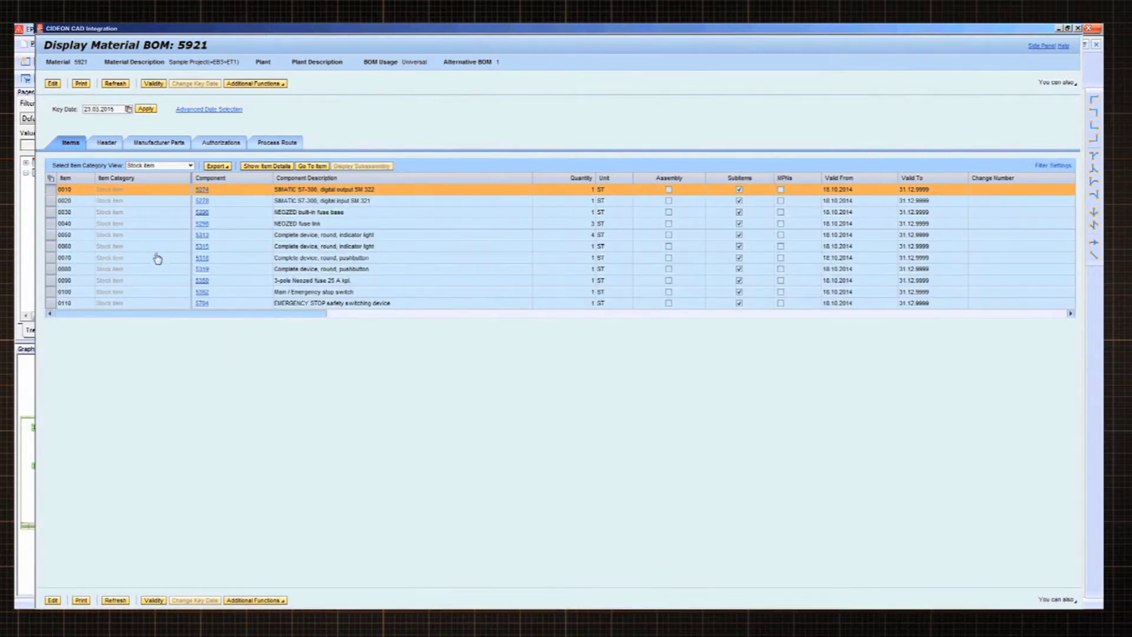
# Step: Show the item details of BOM row 0060, the round indicator light
pyautogui.click(50, 246)
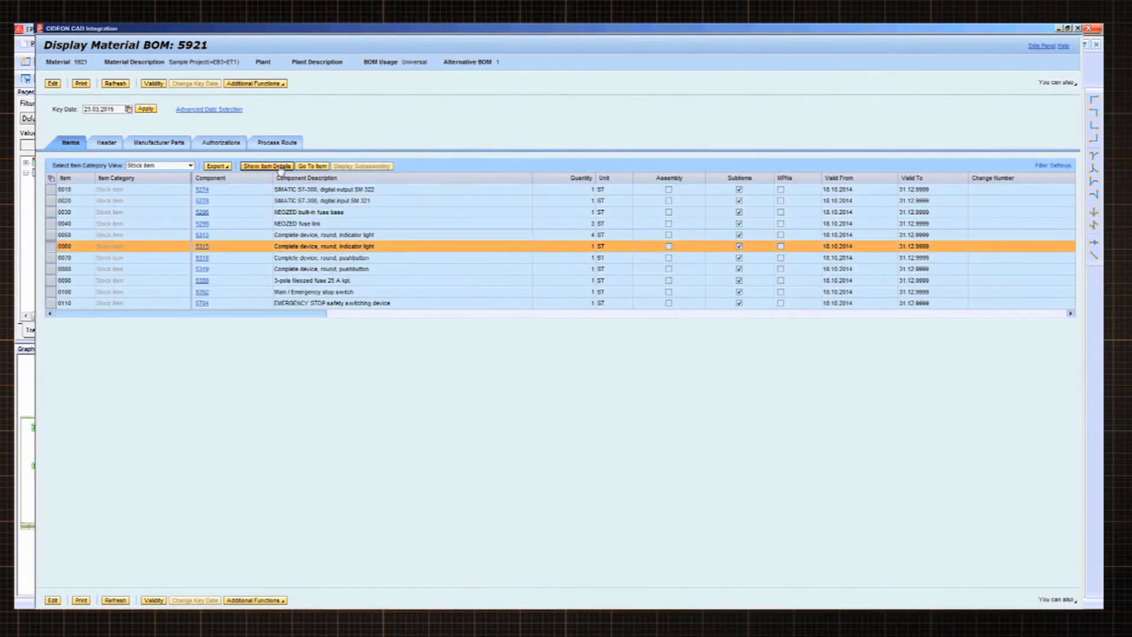
pyautogui.click(276, 166)
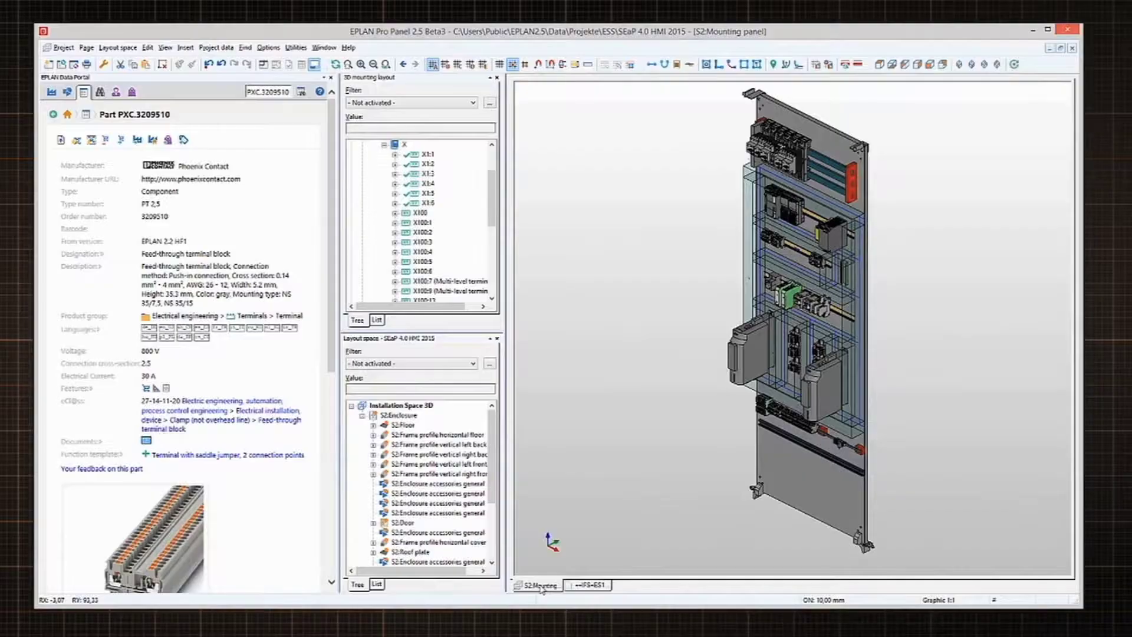
# Step: View the cabinet from the front, then tilt the mounting panel into a perspective view
pyautogui.click(930, 68)
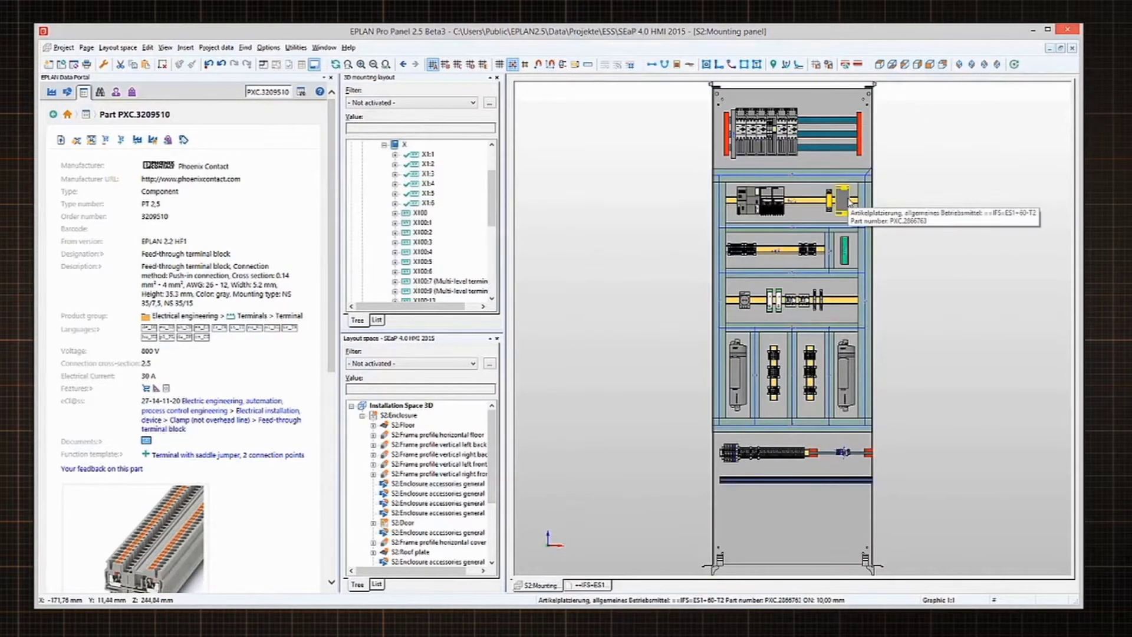
pyautogui.scroll(5, 851, 205)
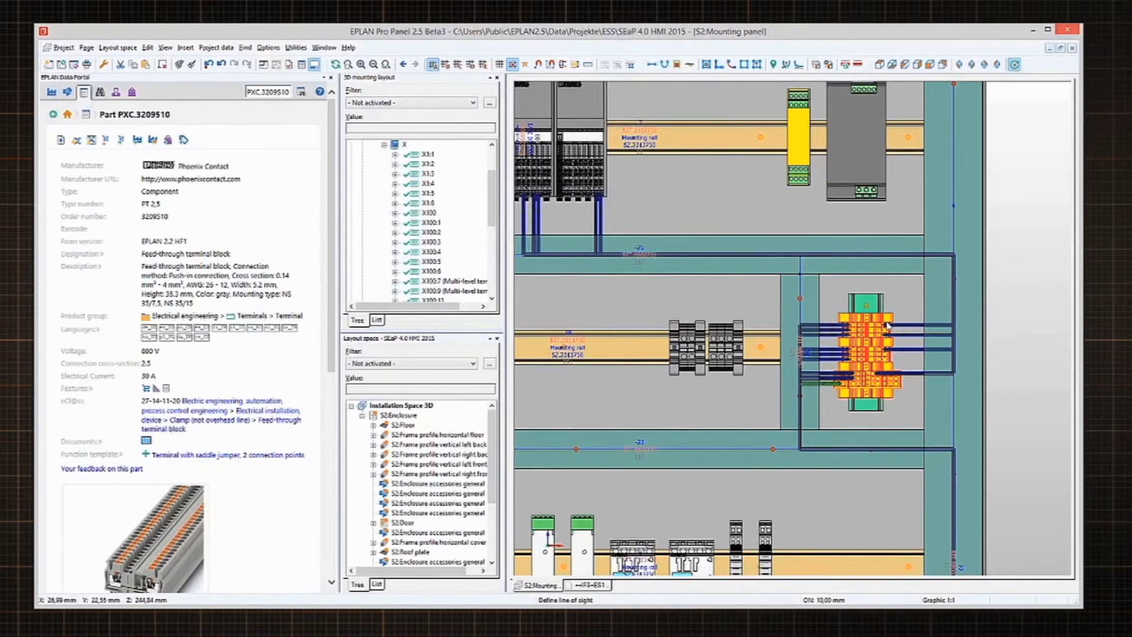
pyautogui.keyDown('shift'); pyautogui.moveTo(887, 326); pyautogui.dragTo(862, 335, button='middle'); pyautogui.keyUp('shift')
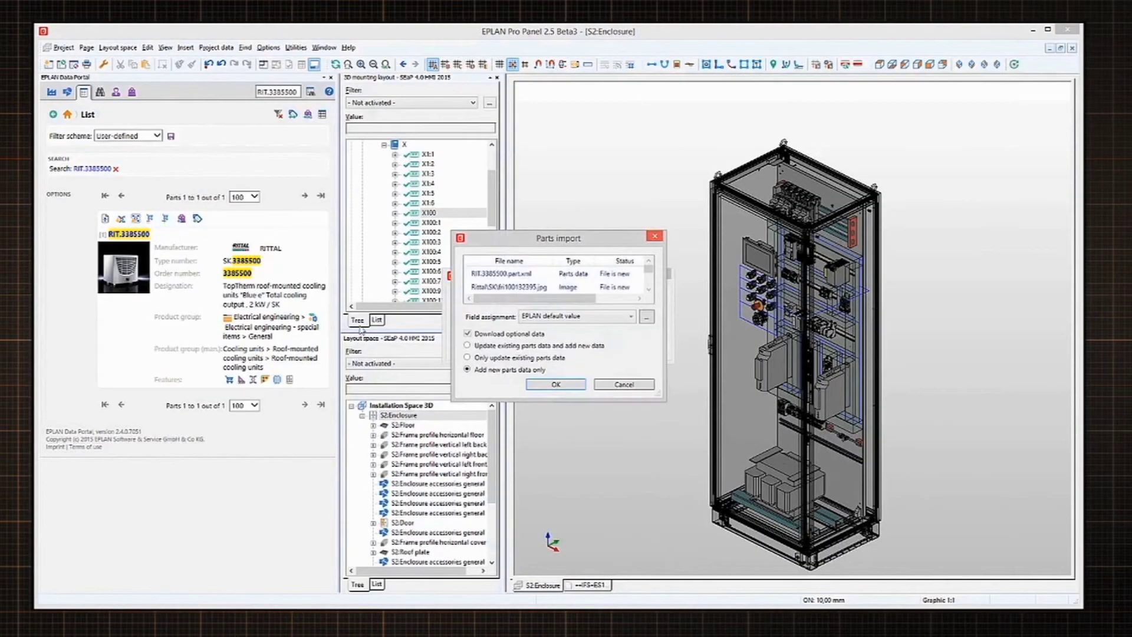
# Step: Confirm the parts import of Rittal cooling unit RIT.3385500
pyautogui.click(531, 387)
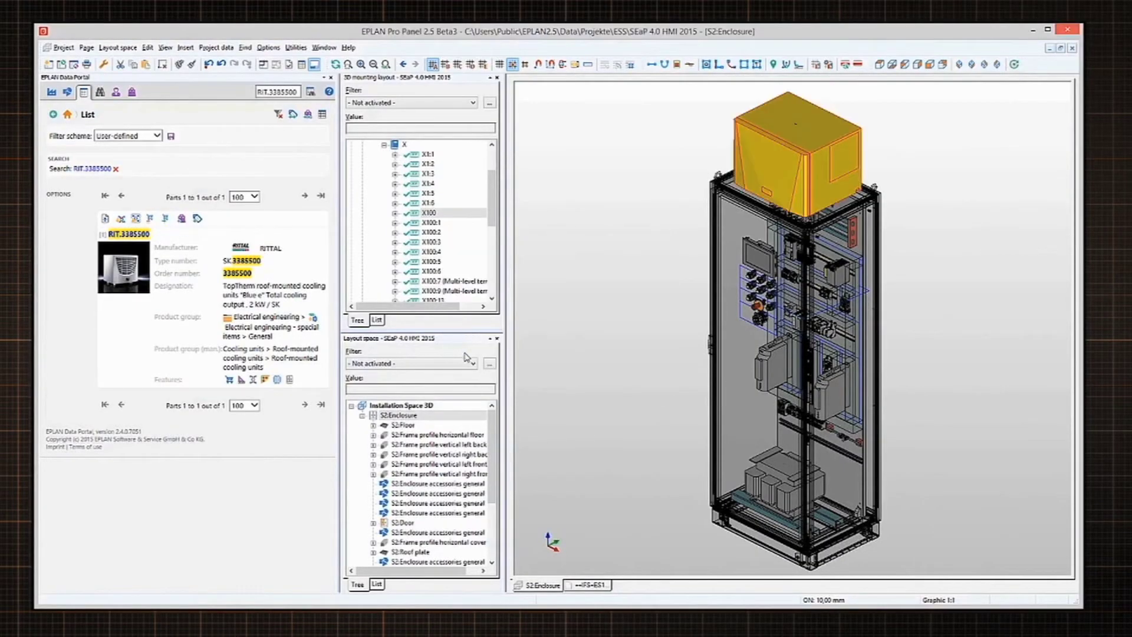